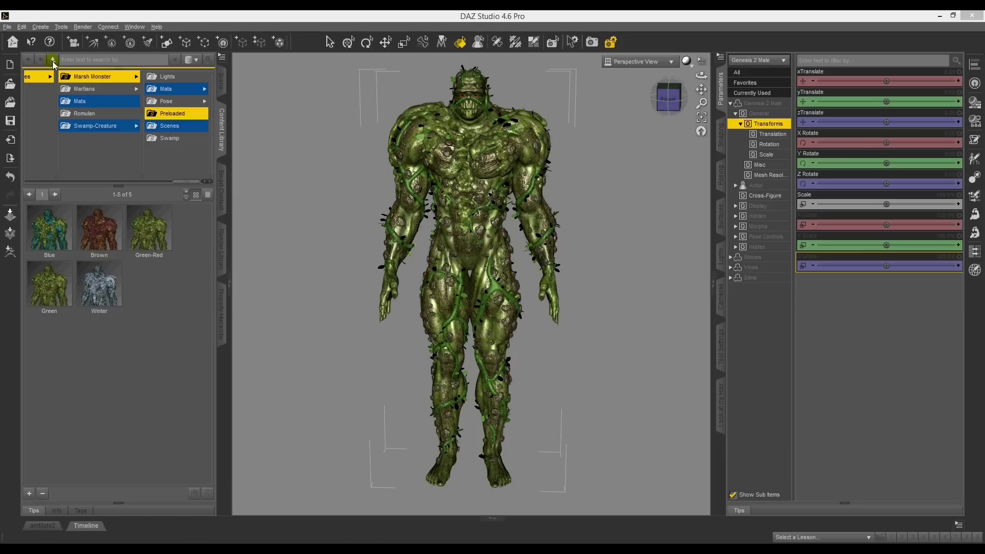
Start exporting the figure as OBJ and create a new Swampy folder inside Octane-render
click(8, 26)
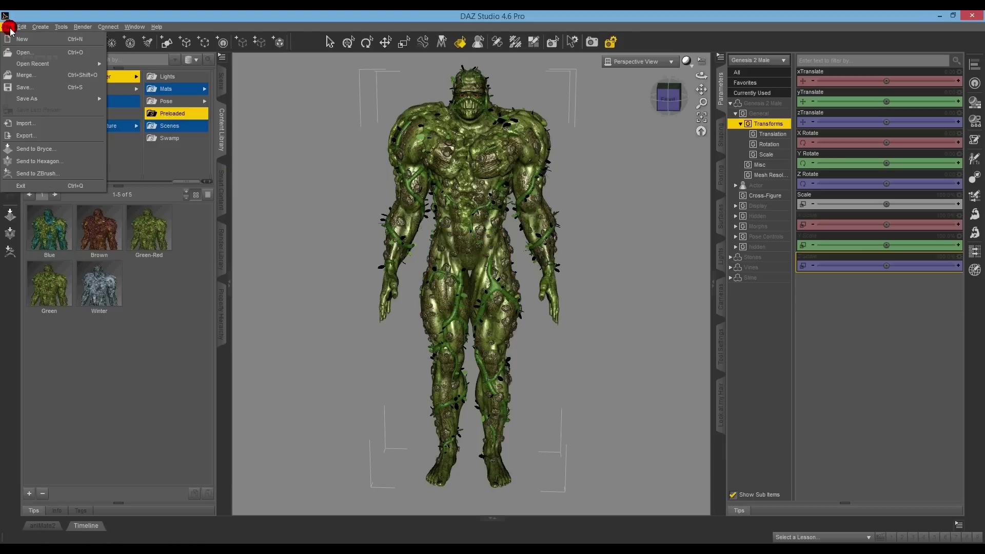
click(25, 136)
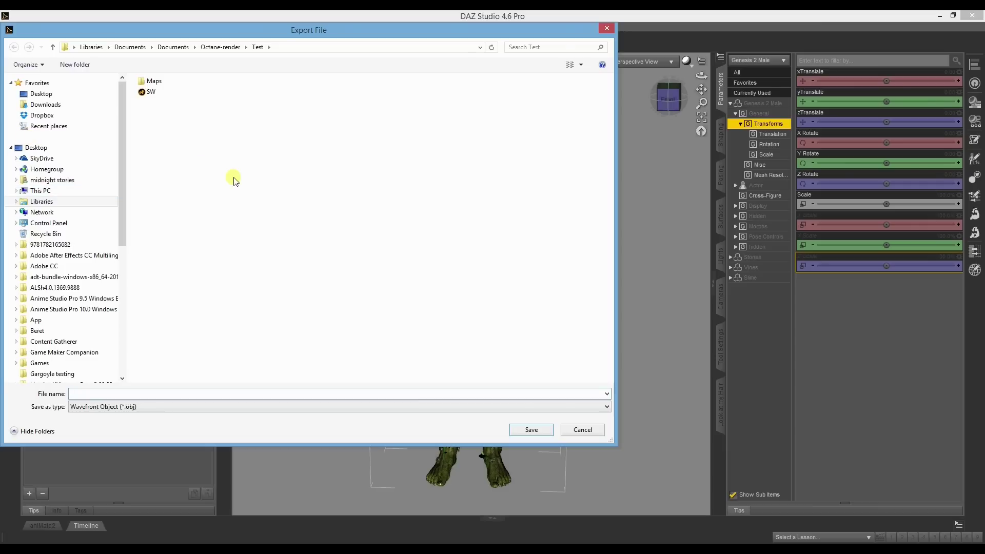
click(229, 47)
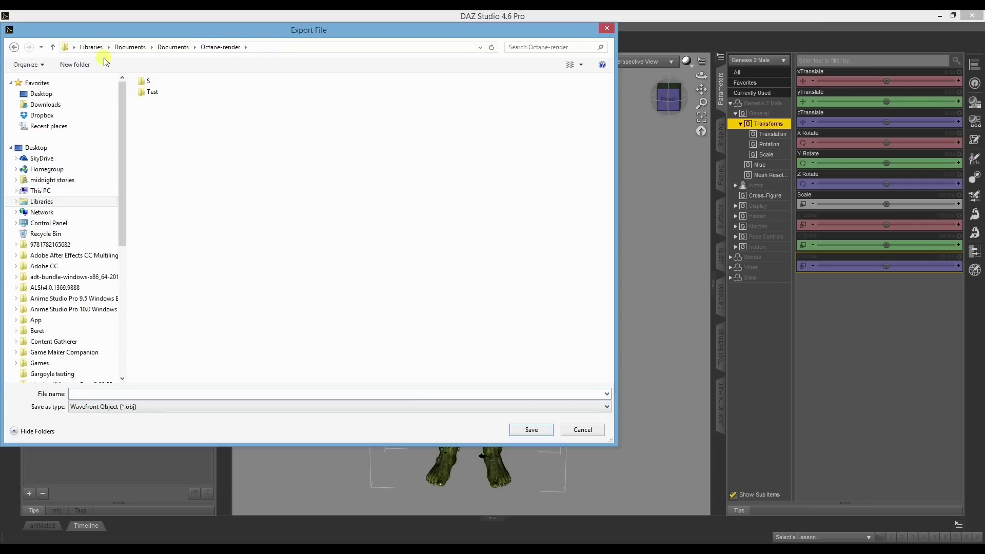
click(76, 64)
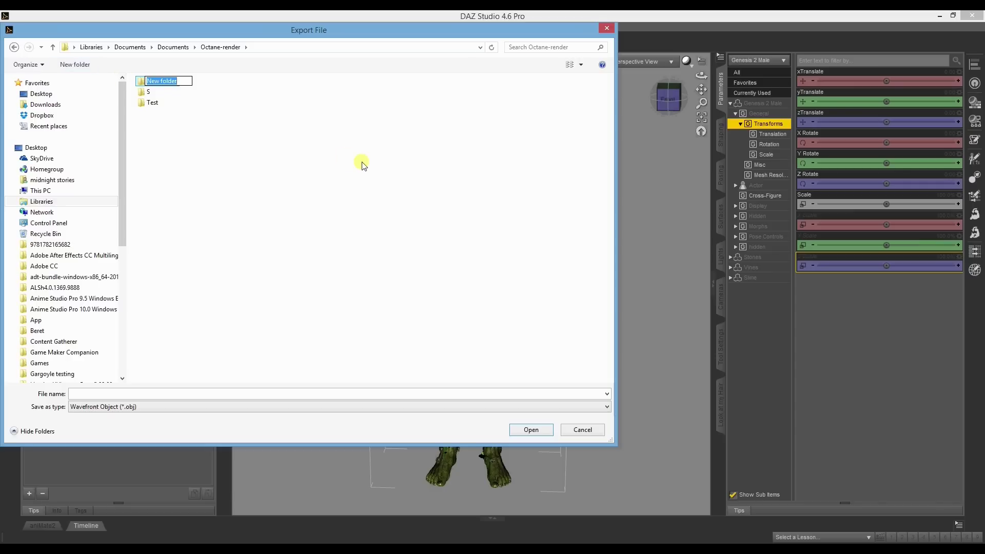
text(Swampy)
key(Return)
In the Swampy folder, name the export Swampy and save it
double_click(157, 91)
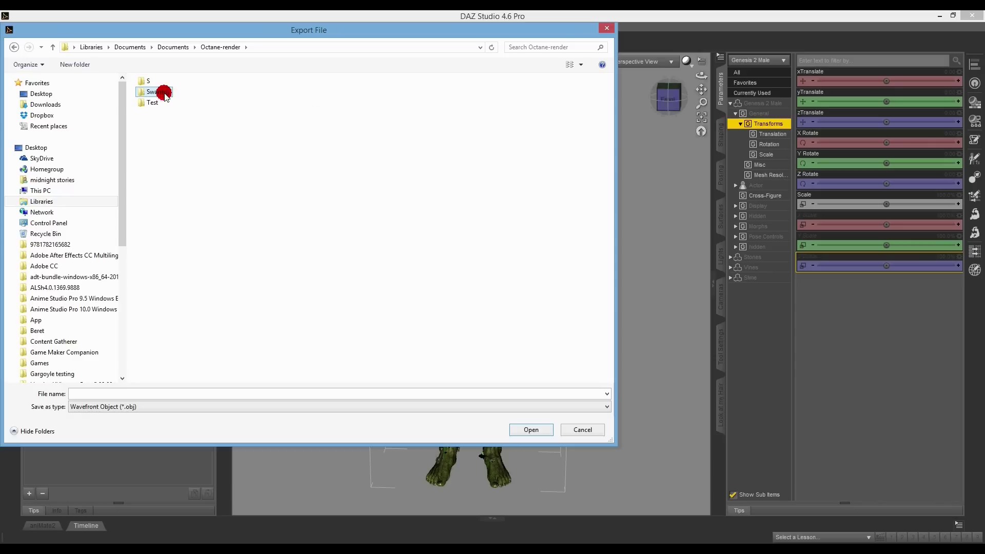
click(101, 396)
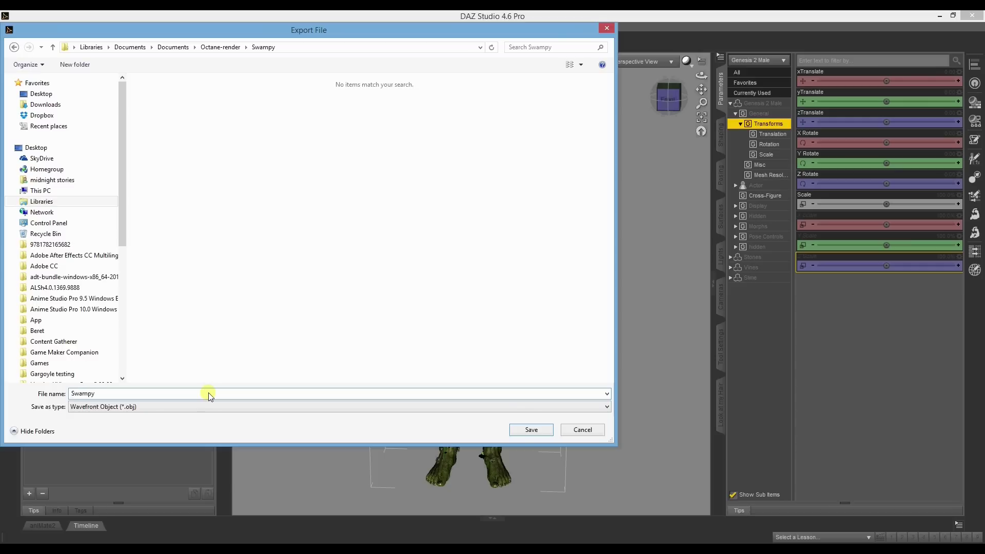
key(Return)
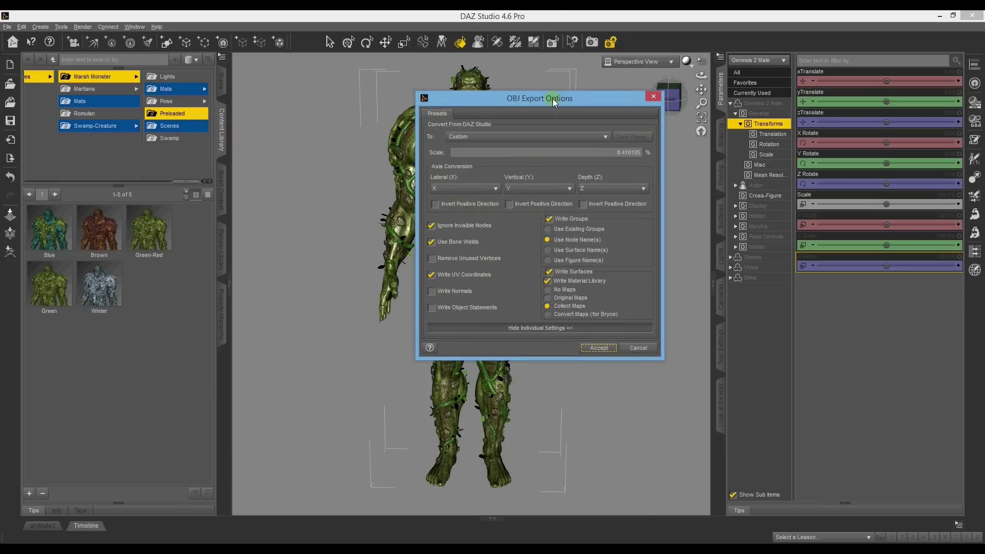
Accept the OBJ export options with Ignore Invisible Nodes checked and Collect Maps selected
drag(553, 99, 510, 116)
click(382, 243)
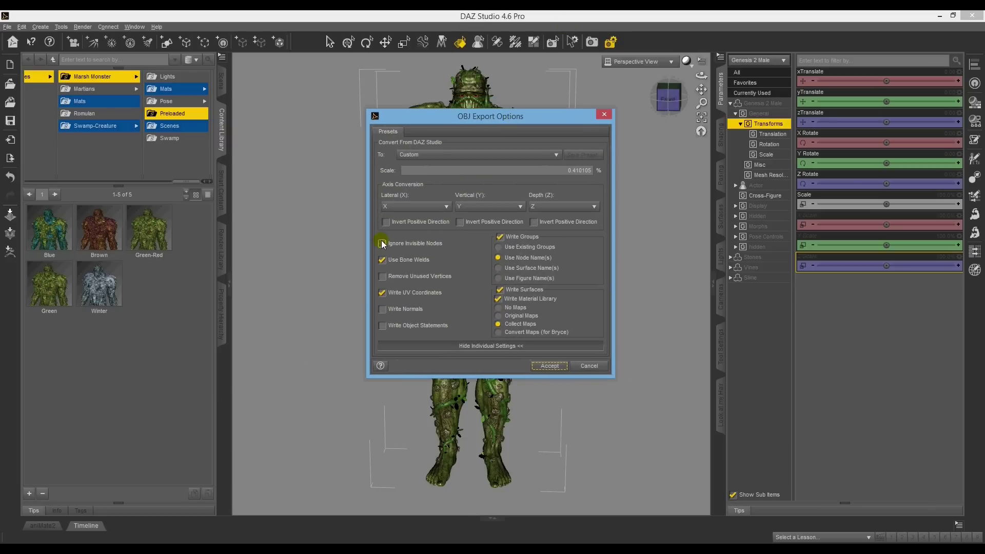
click(382, 244)
click(507, 327)
click(550, 366)
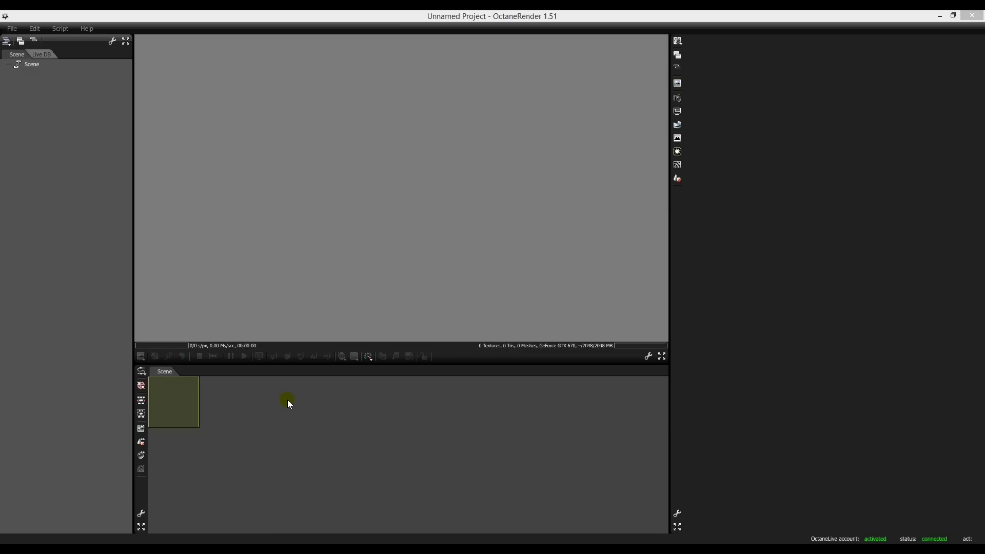
Add a Geometry > Mesh node in the Node Graph, then cancel the Select mesh file dialog
right_click(286, 403)
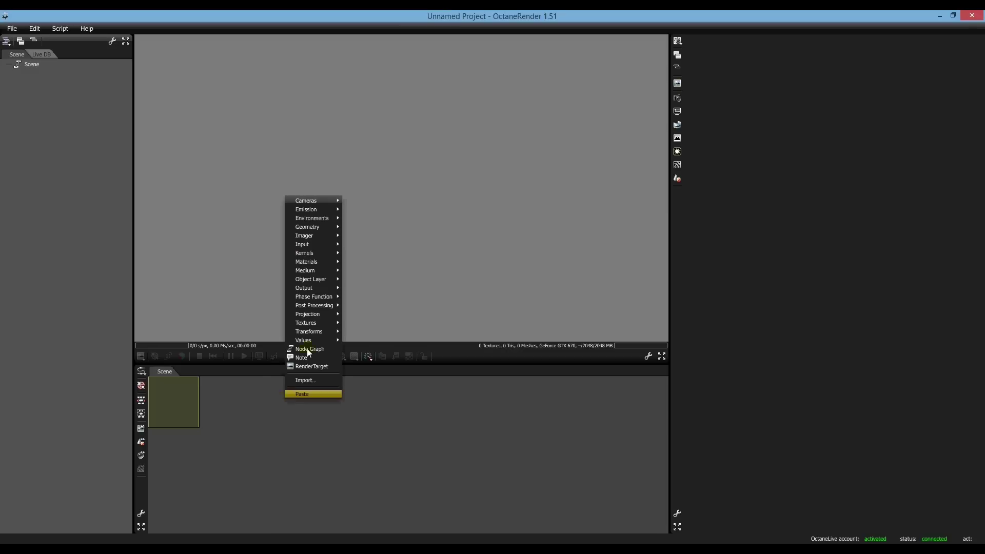
mouse_move(319, 299)
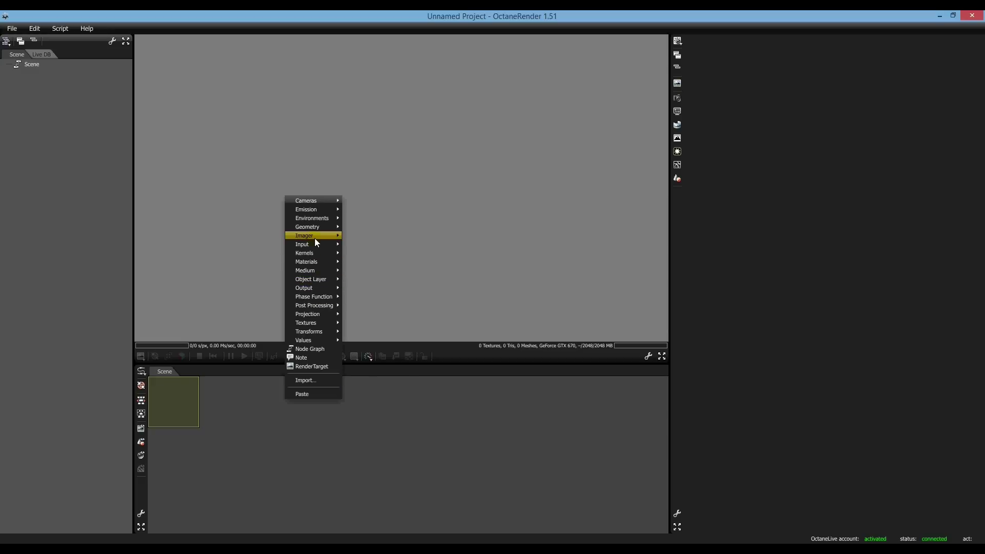
mouse_move(318, 229)
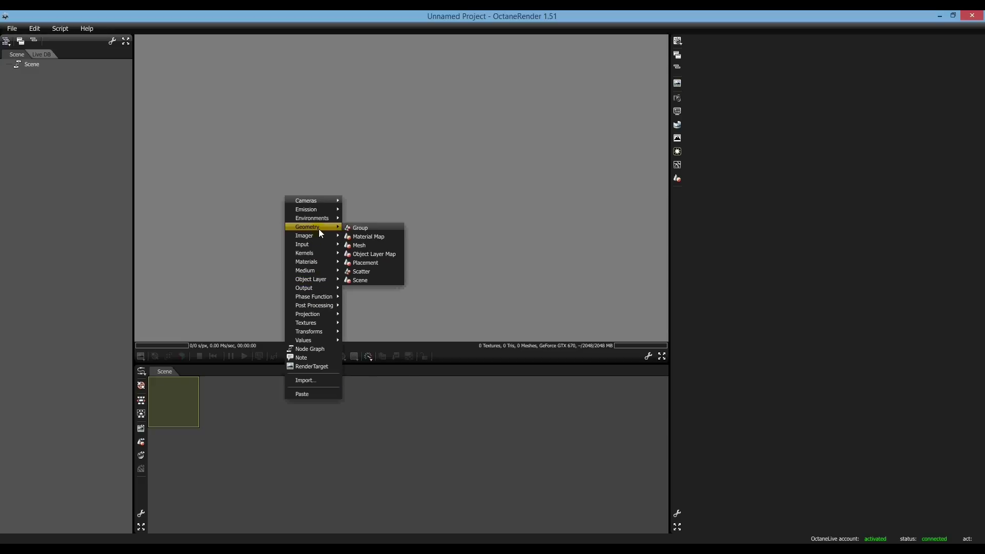
click(371, 248)
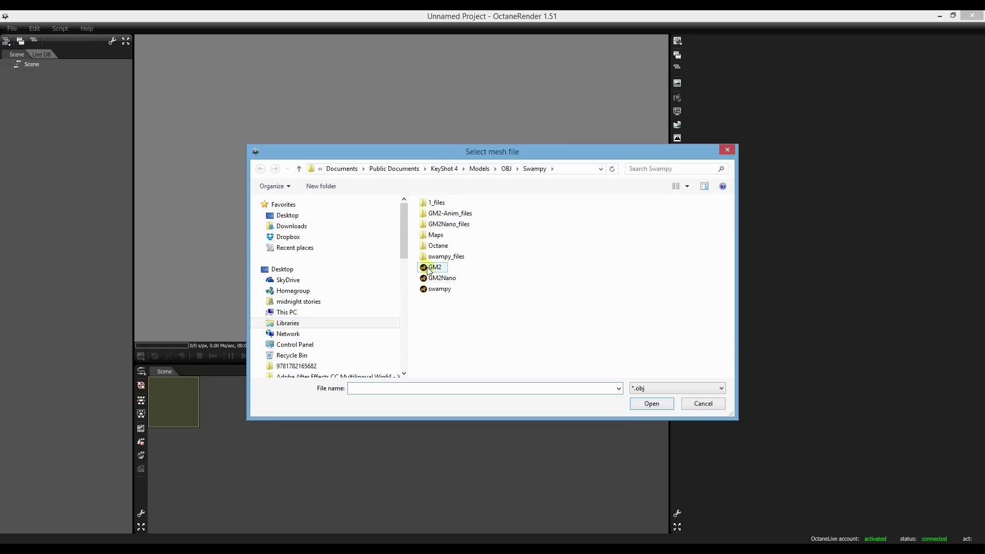
click(703, 403)
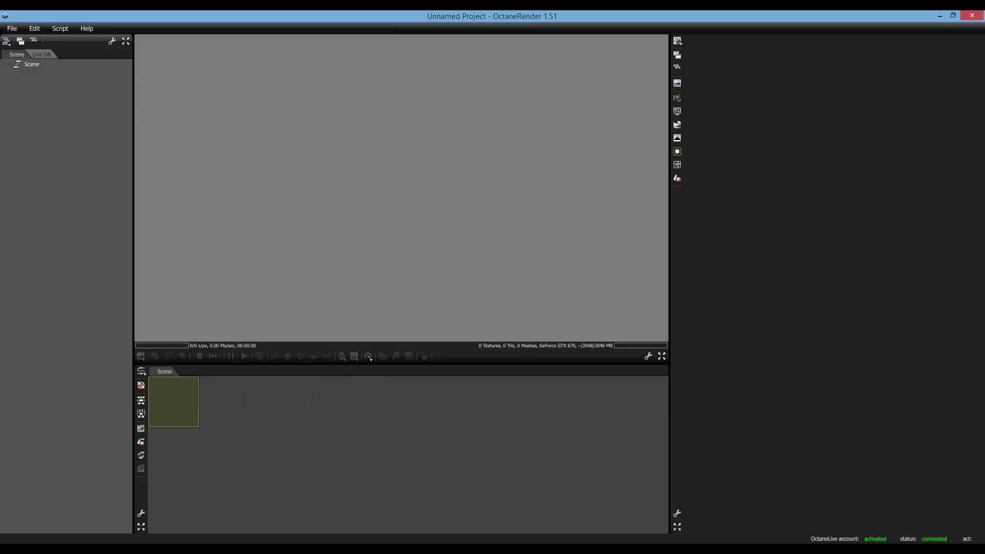
Drag Swampy.obj from the Swampy folder into the Octane Node Graph
drag(984, 35, 741, 52)
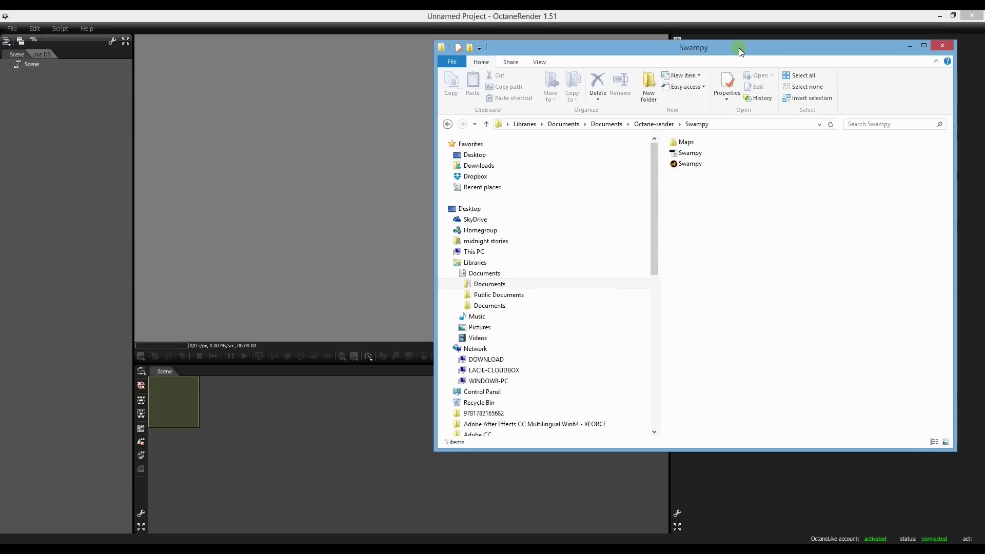
click(683, 170)
drag(683, 173, 393, 473)
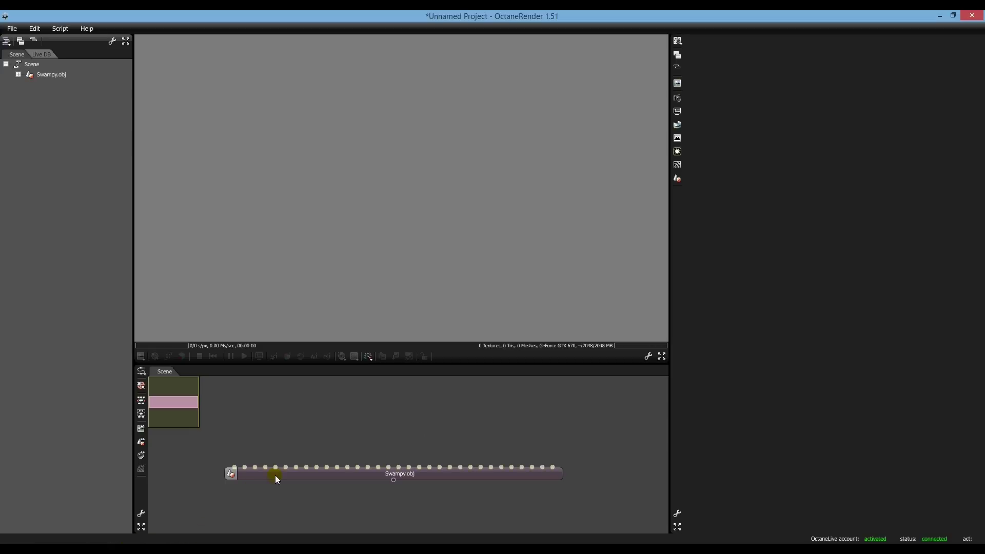
Render the Swampy.obj node and pan the camera to frame the creature's upper body
mouse_move(291, 475)
mouse_down()
mouse_move(300, 469)
mouse_move(281, 475)
mouse_move(289, 471)
mouse_up()
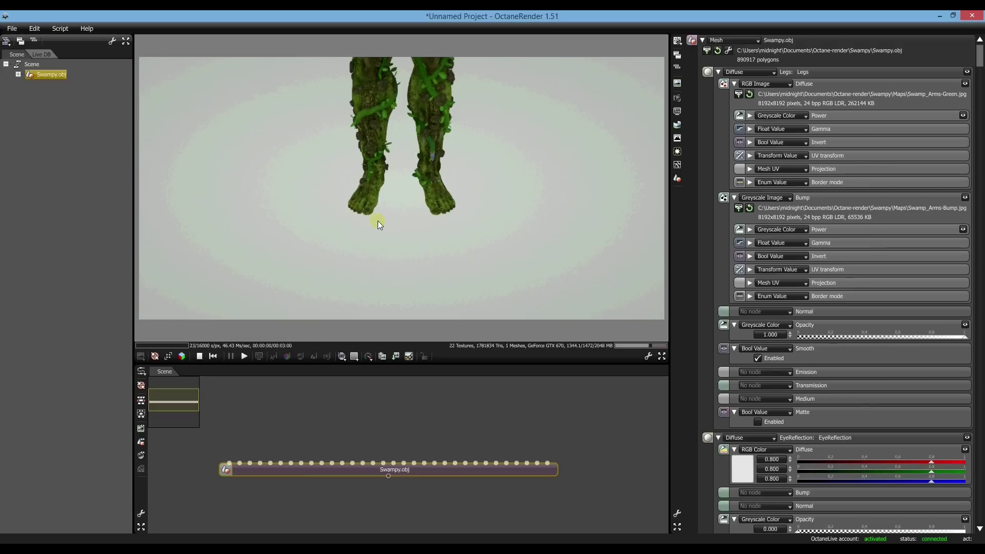
scroll(379, 226, down, 5)
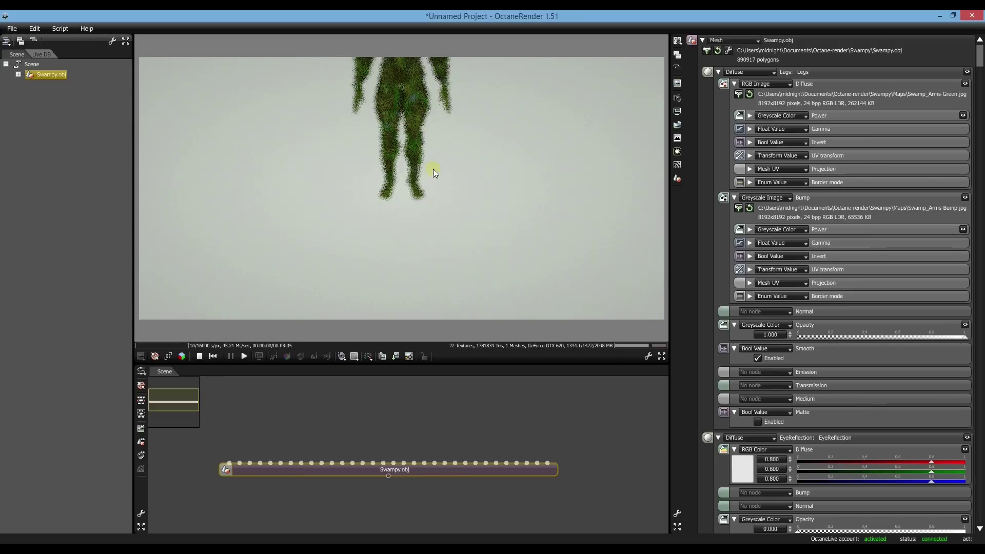
drag(491, 184, 483, 149)
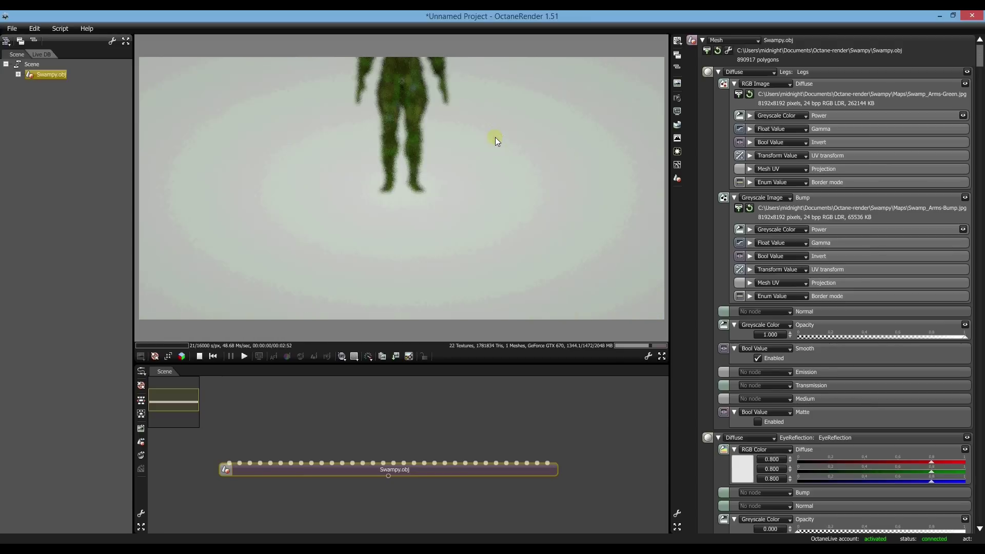
right_drag(470, 96, 475, 198)
scroll(416, 124, up, 5)
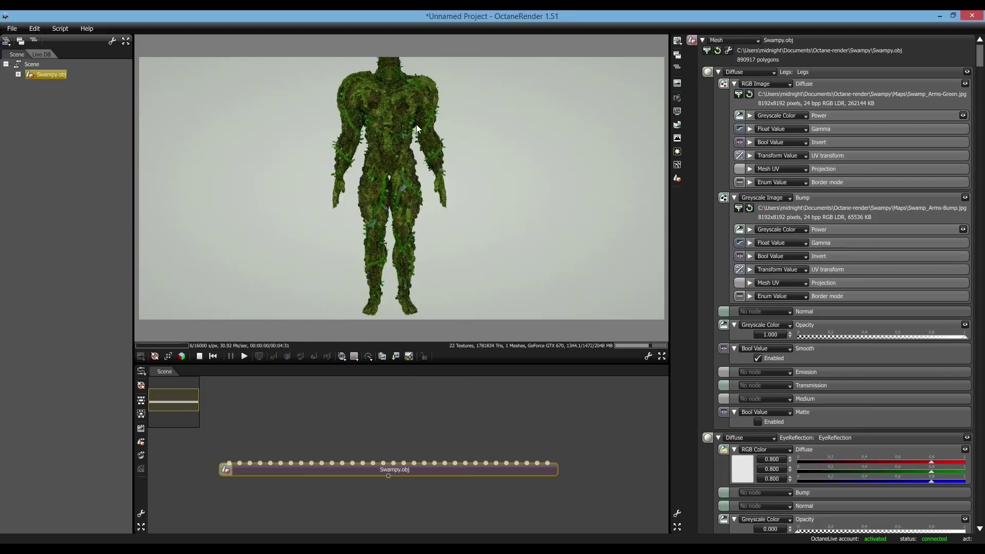
scroll(417, 124, up, 3)
scroll(416, 124, down, 4)
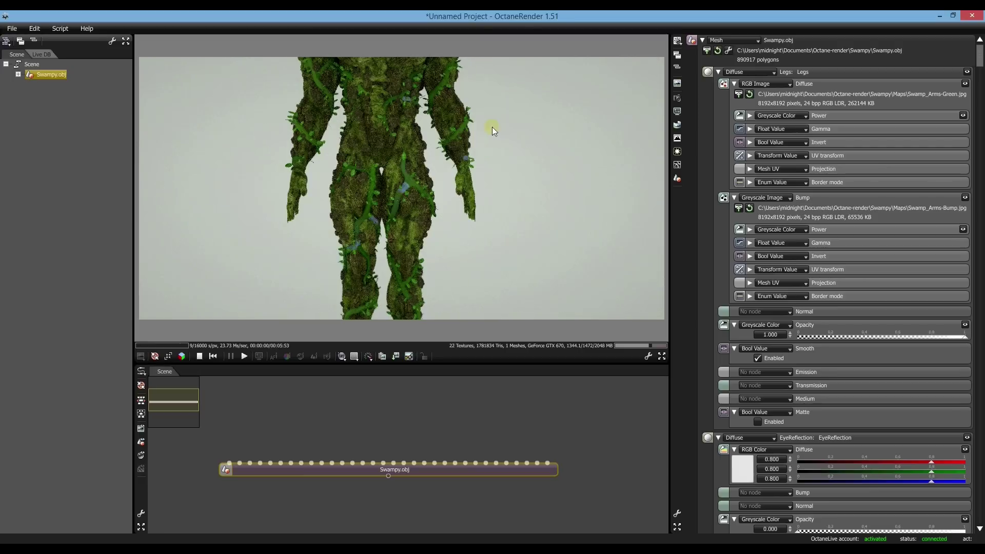
right_drag(532, 117, 527, 196)
Orbit and zoom the camera around the creature's torso and legs
scroll(442, 112, up, 3)
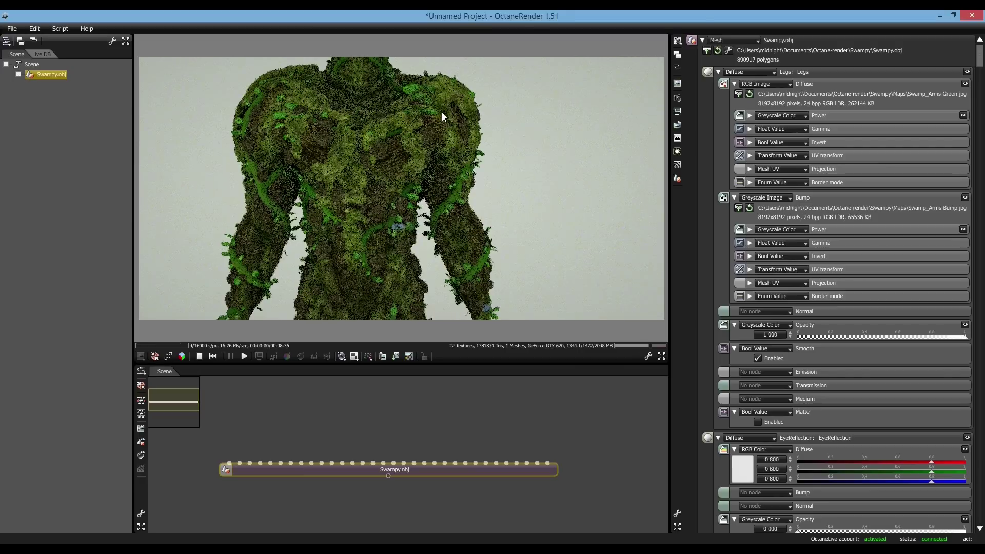
scroll(442, 113, down, 3)
drag(512, 183, 487, 173)
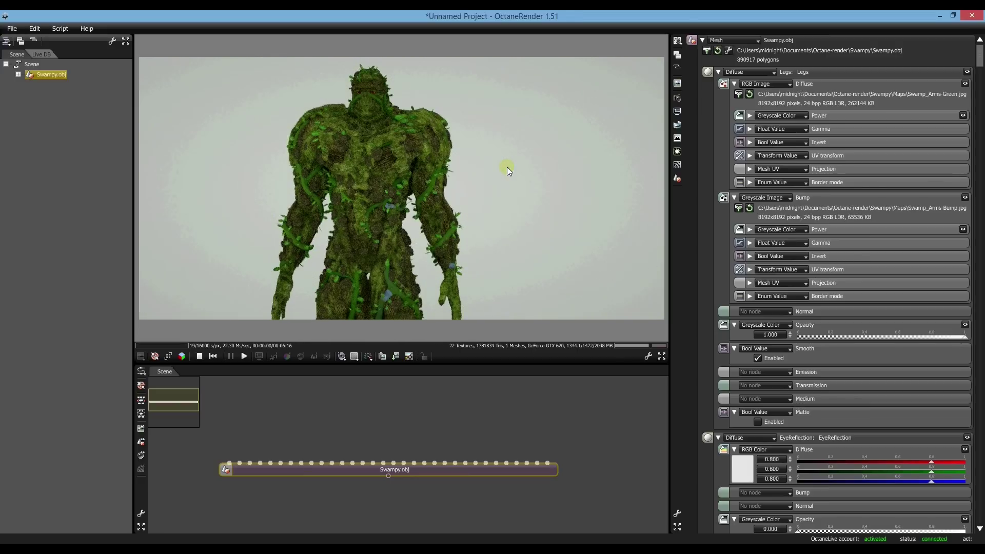
scroll(481, 190, up, 3)
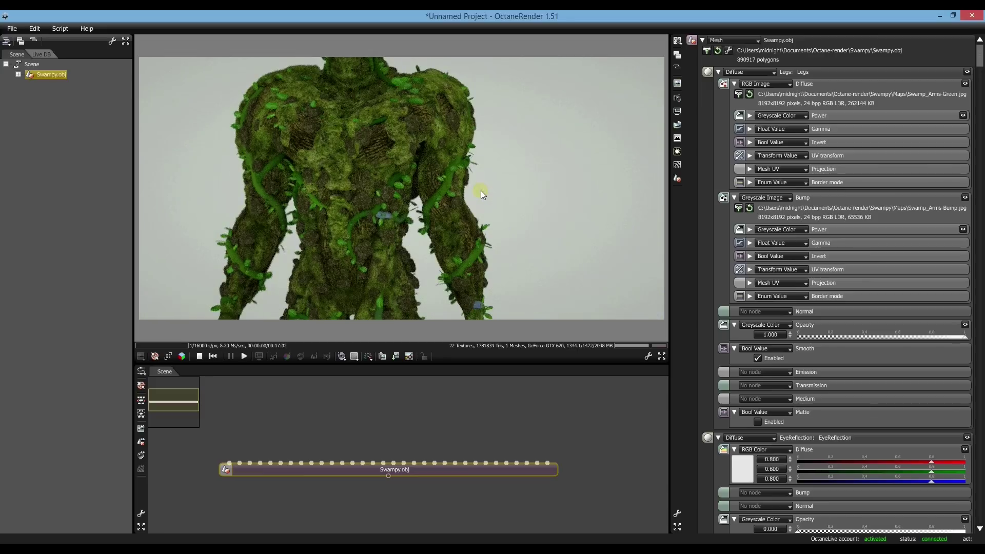
scroll(482, 190, down, 3)
scroll(482, 192, up, 5)
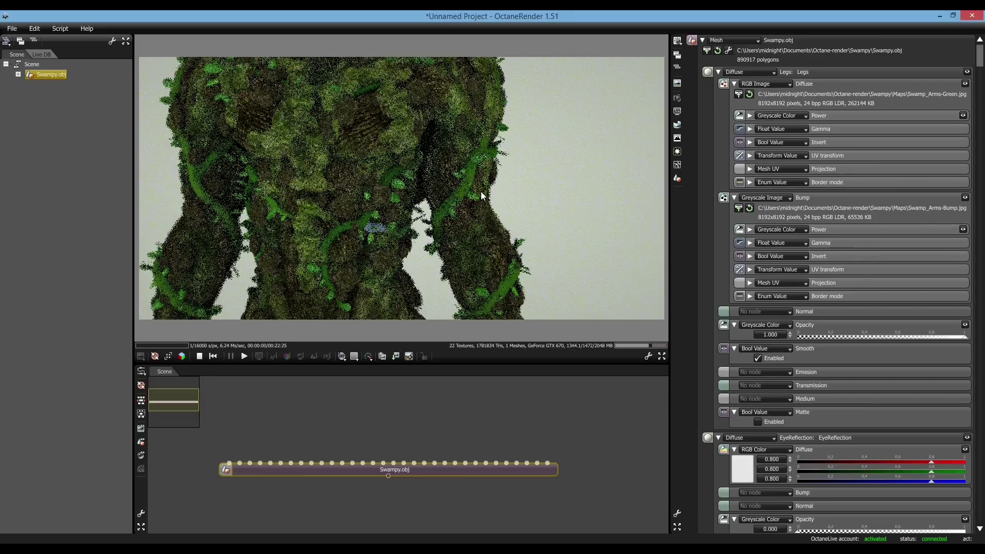
drag(561, 186, 528, 200)
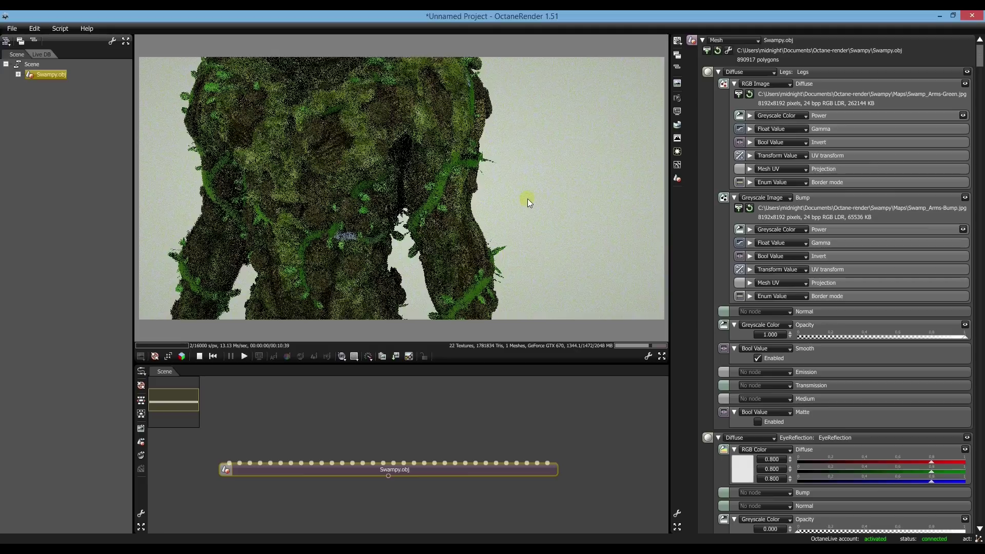
scroll(503, 220, up, 3)
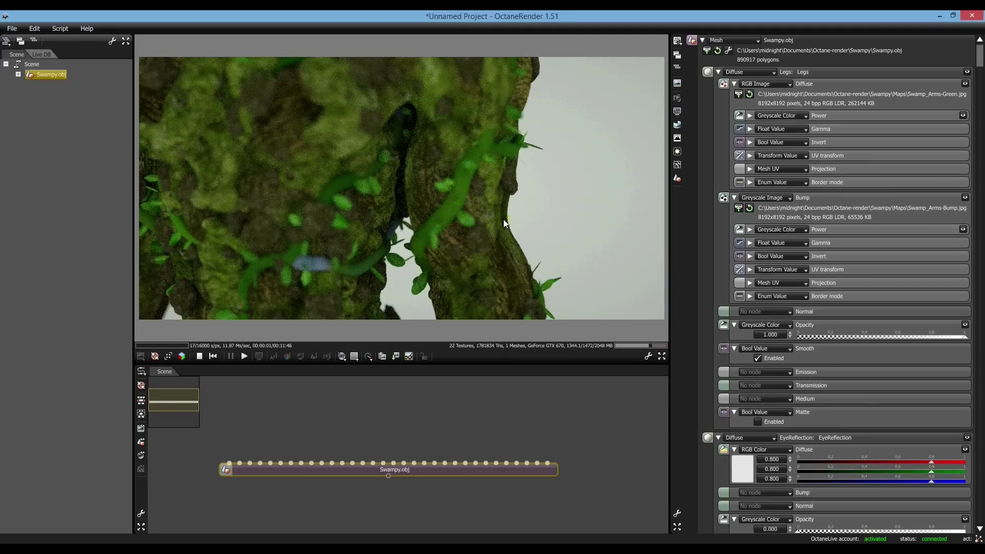
scroll(503, 219, down, 6)
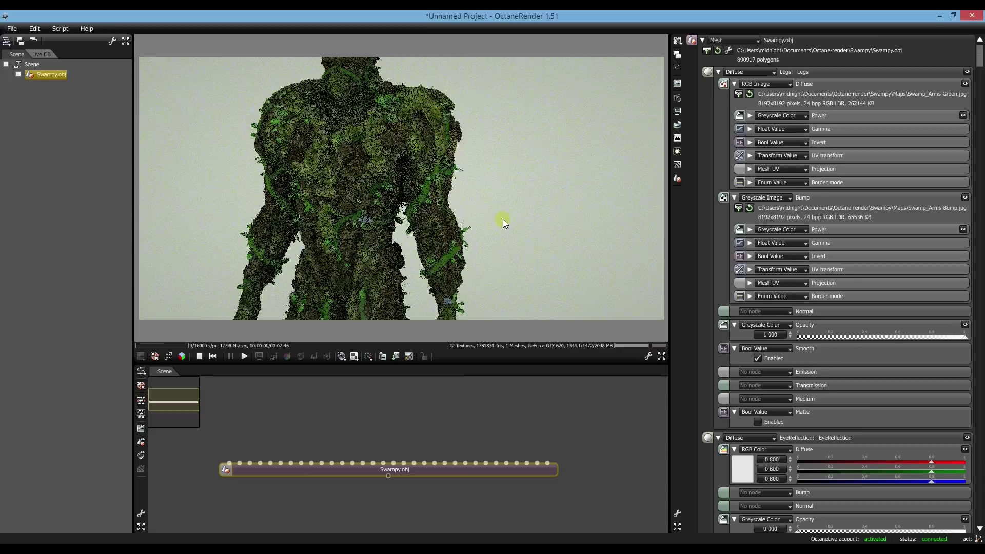
scroll(502, 218, up, 3)
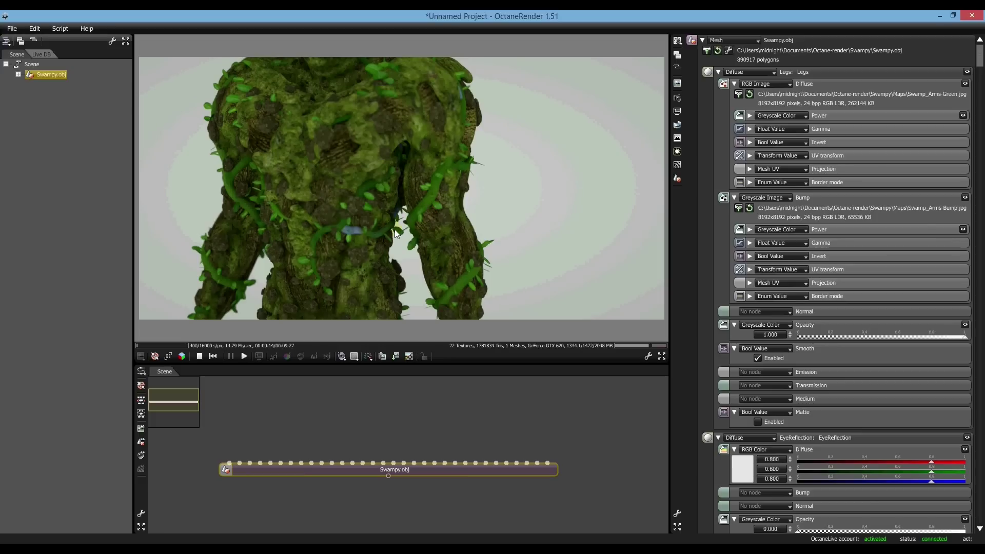
Expand Swampy.obj in the Scene outliner to show its materials, Legs through Roots and Default
click(18, 74)
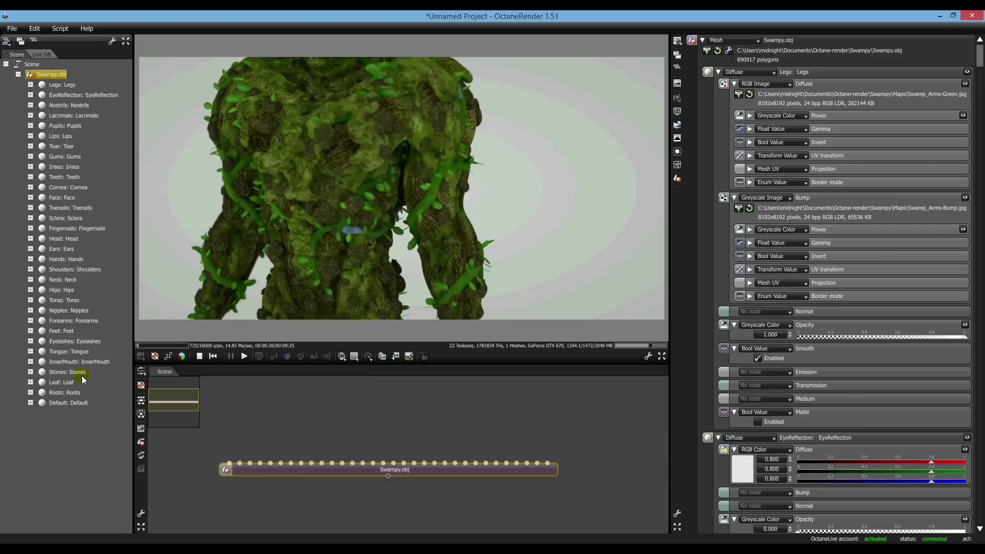
Set the UV transform scale of the Roots diffuse texture Vine-Seamless.jpg to 0.020
click(61, 392)
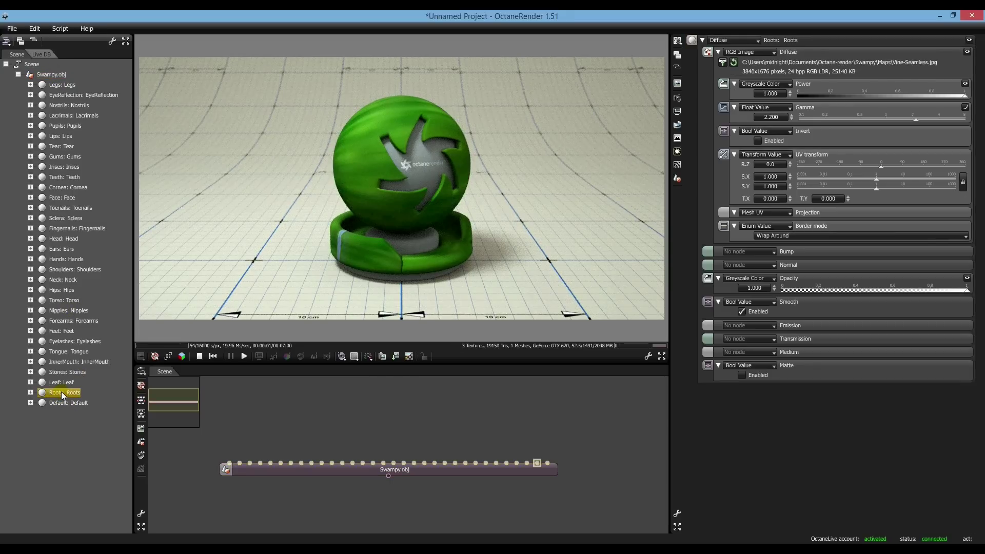
click(30, 393)
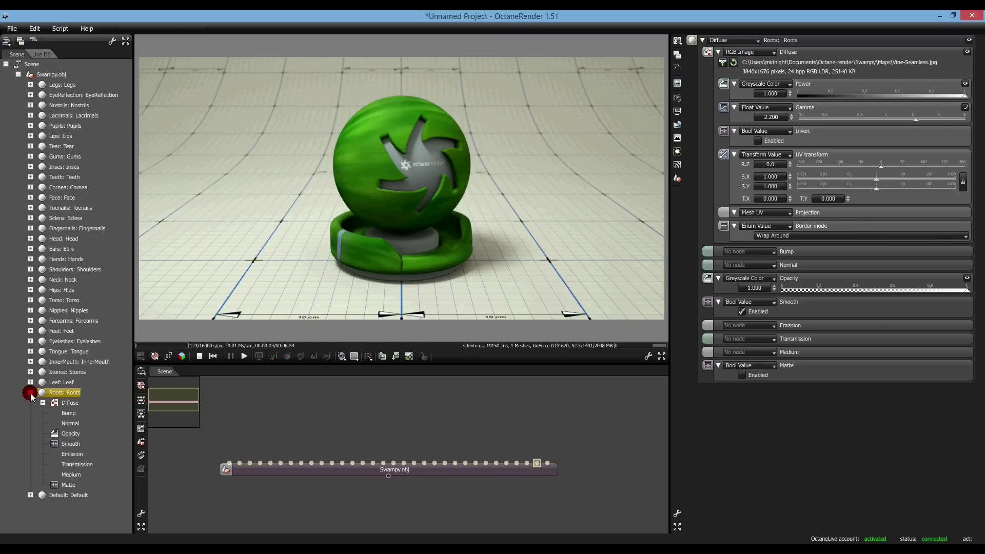
click(69, 402)
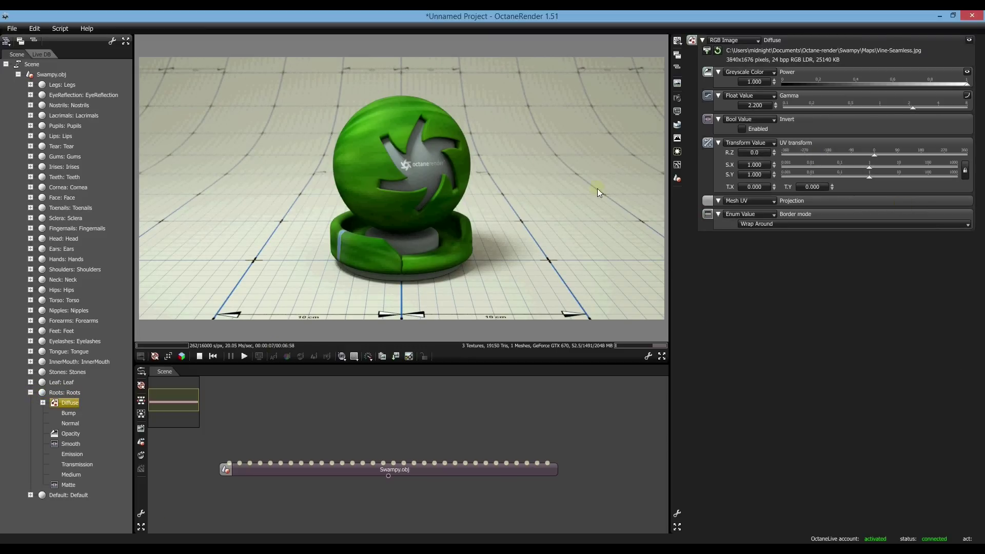
click(70, 393)
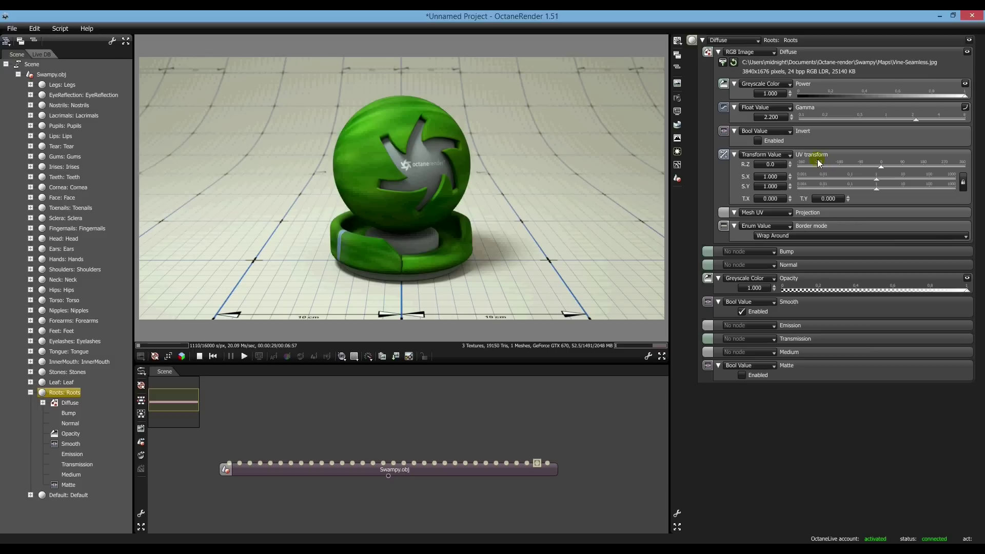
double_click(774, 178)
text(.02)
key(Return)
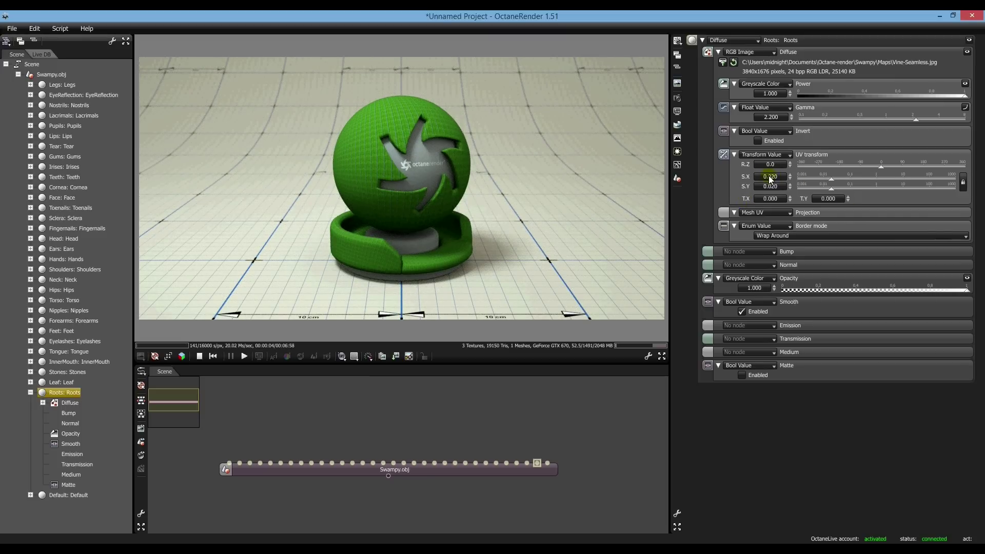
Select the whole Swampy.obj mesh and zoom in for a closer look at the torso
click(411, 467)
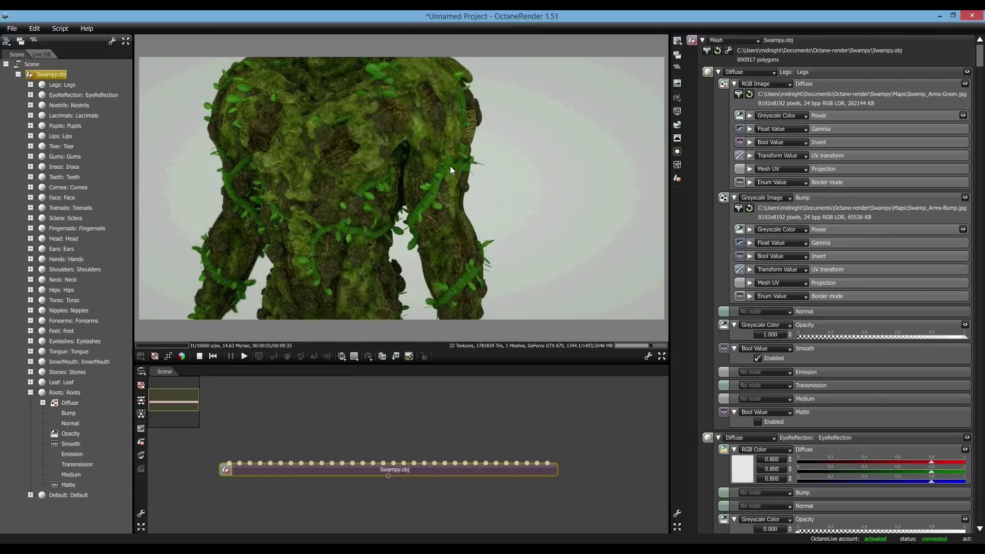
scroll(449, 167, up, 8)
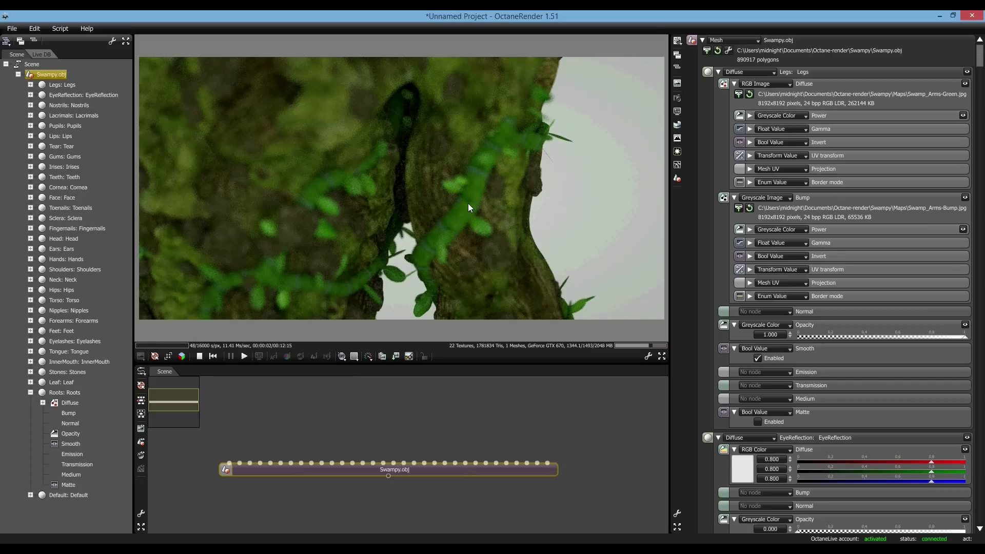
scroll(467, 204, down, 8)
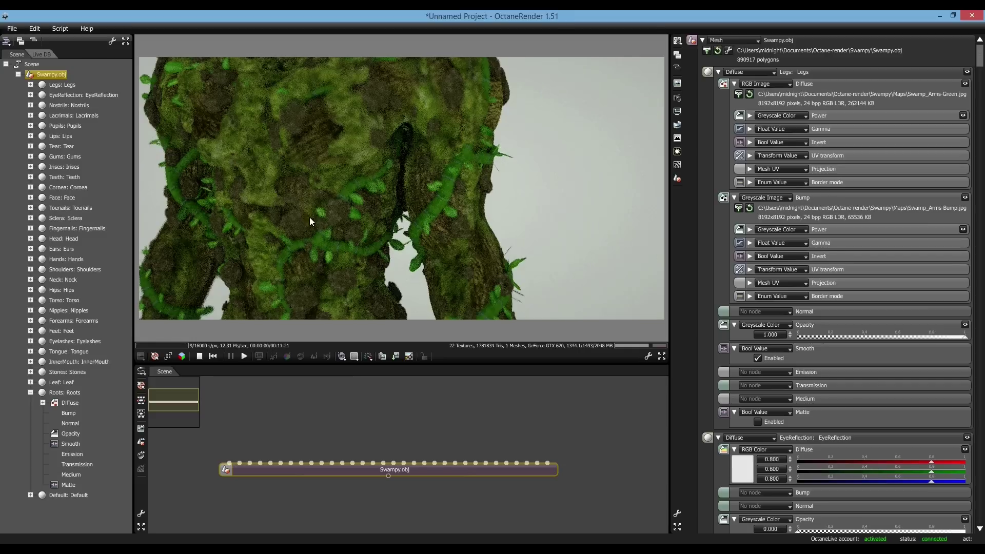
drag(310, 217, 369, 205)
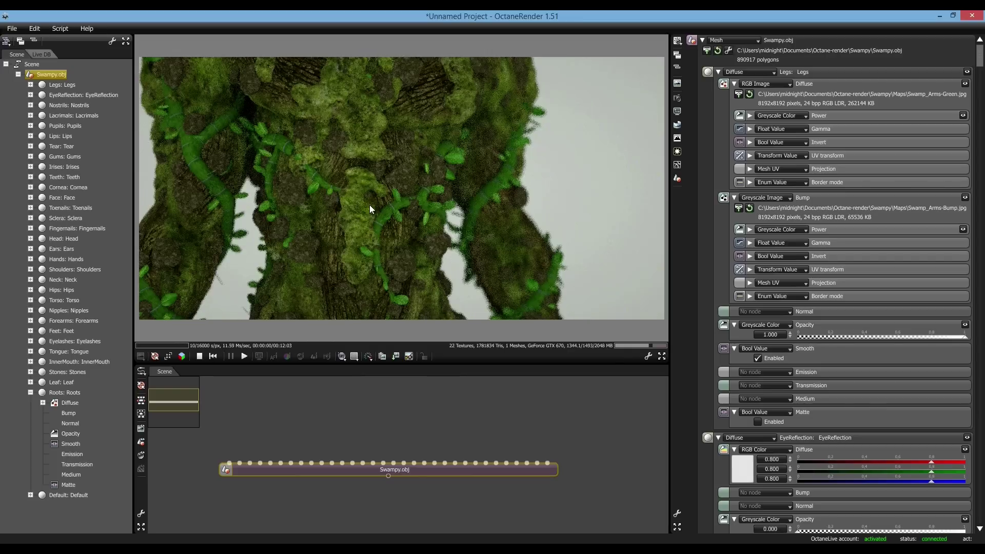
scroll(369, 205, down, 3)
scroll(369, 205, up, 2)
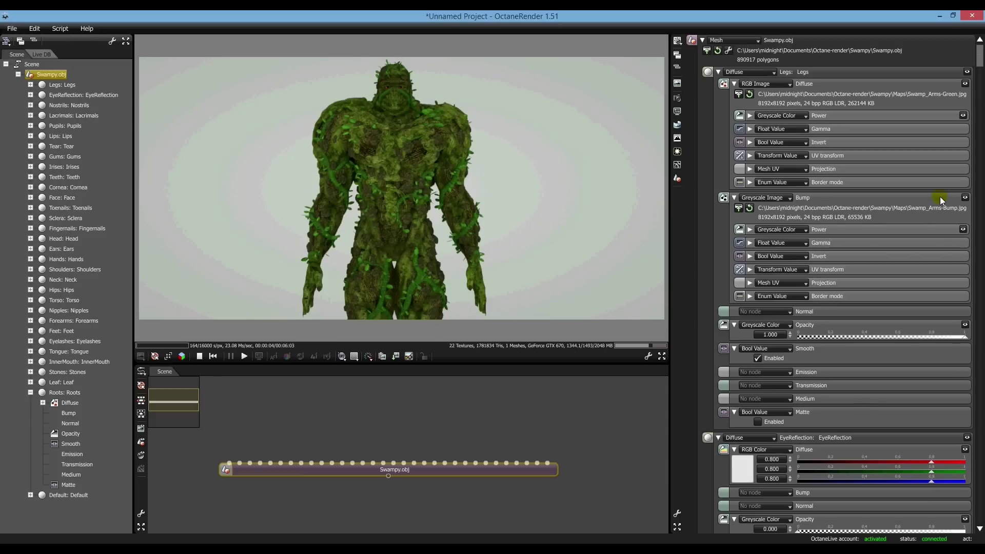
Orbit the camera to view the densely vined creature from the front, then open the File menu
mouse_move(512, 156)
mouse_down()
mouse_move(657, 149)
mouse_move(522, 151)
mouse_move(526, 159)
mouse_up()
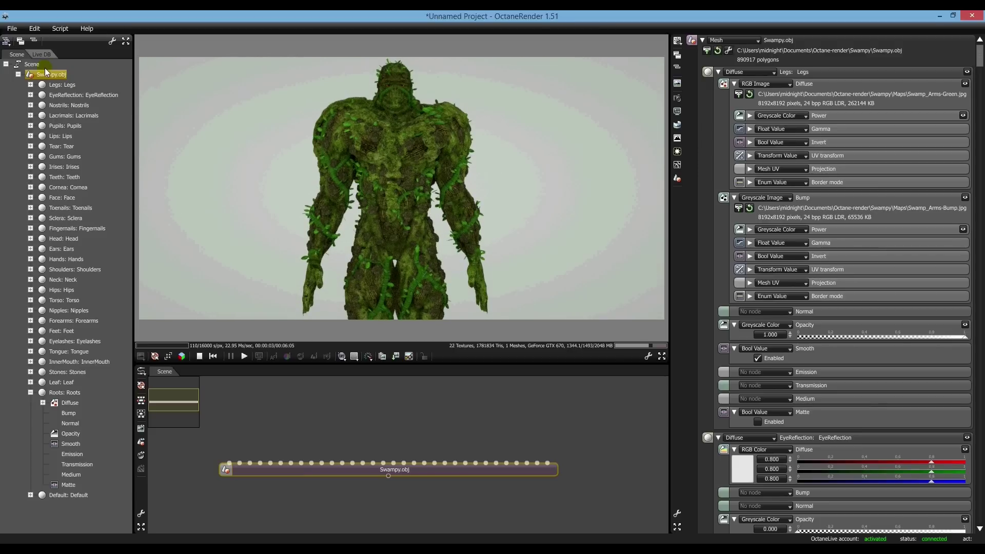
drag(311, 163, 311, 163)
right_drag(291, 143, 282, 144)
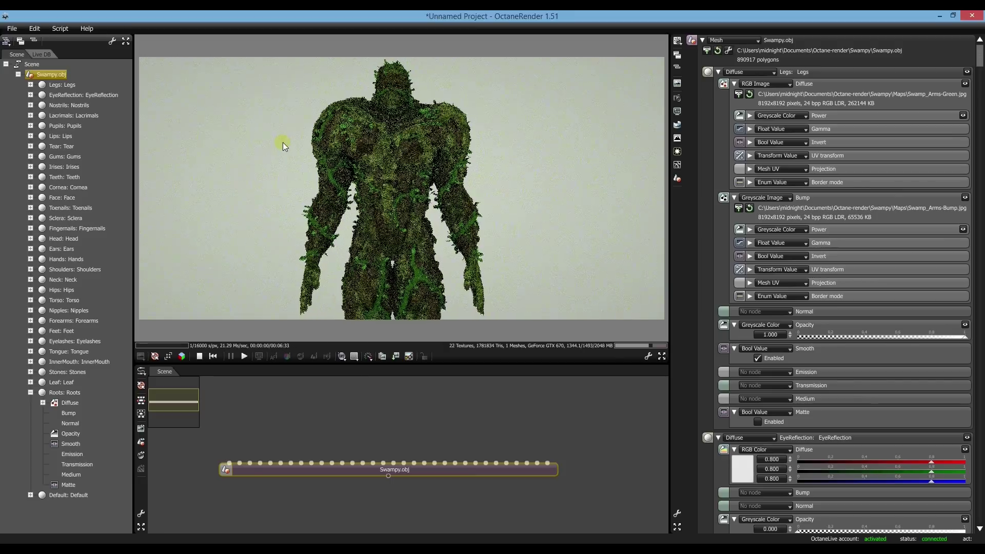
click(11, 29)
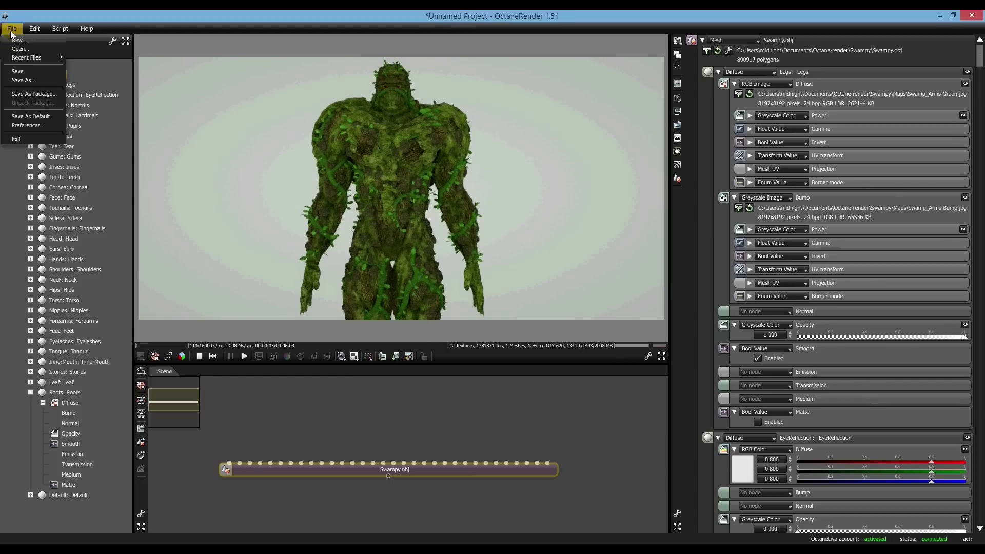
Save the scene as Swampy.ocs in Documents\Octane-render\Swampy
click(26, 80)
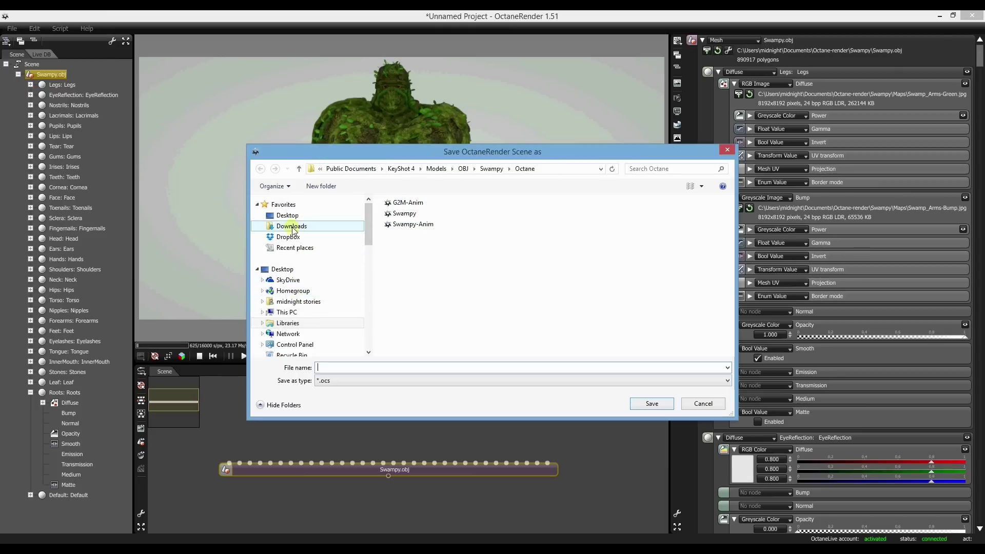
drag(365, 224, 371, 173)
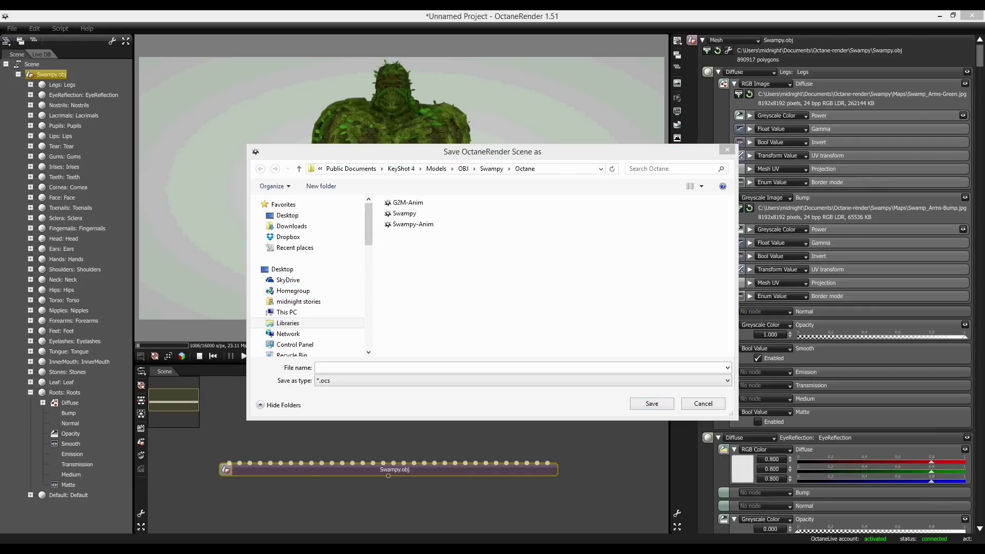
click(288, 322)
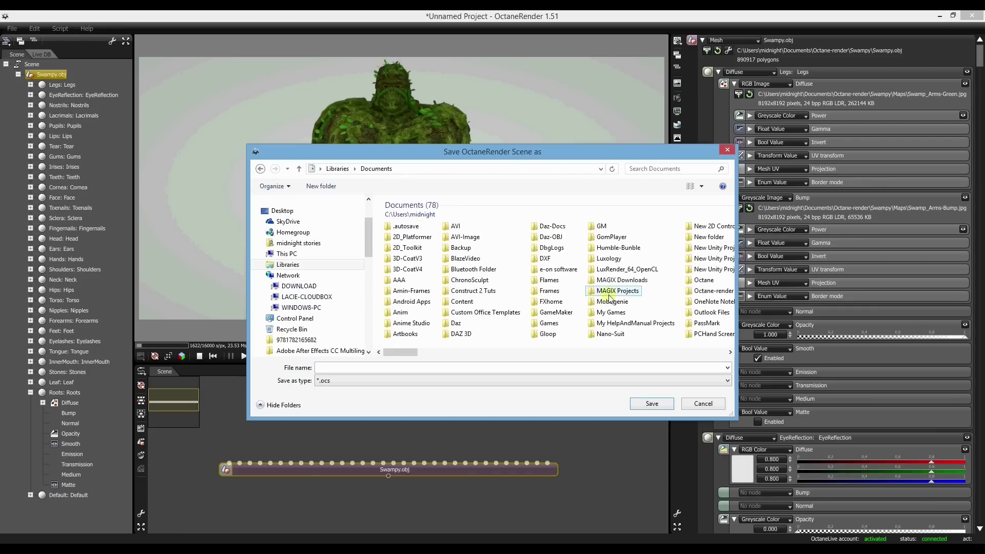
drag(403, 351, 537, 366)
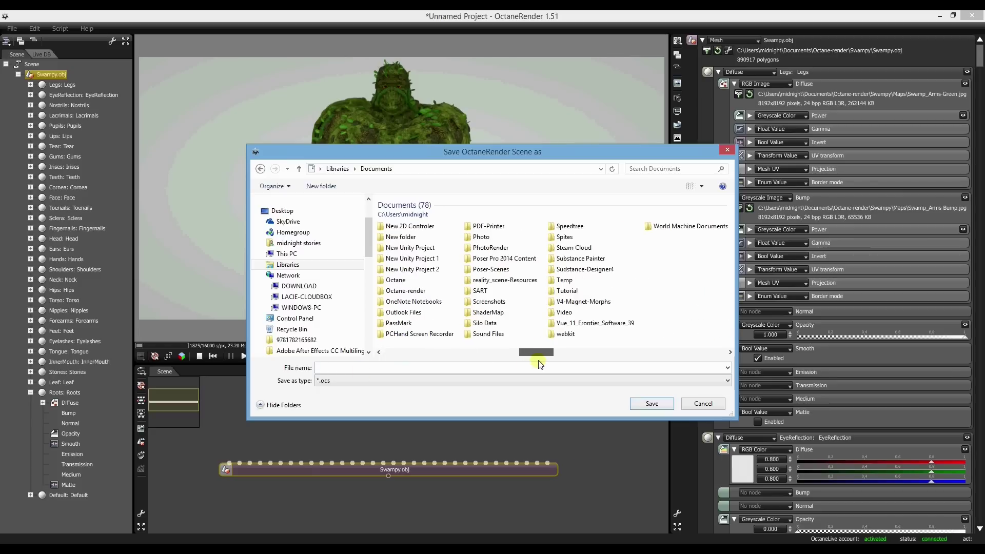
double_click(399, 291)
double_click(404, 213)
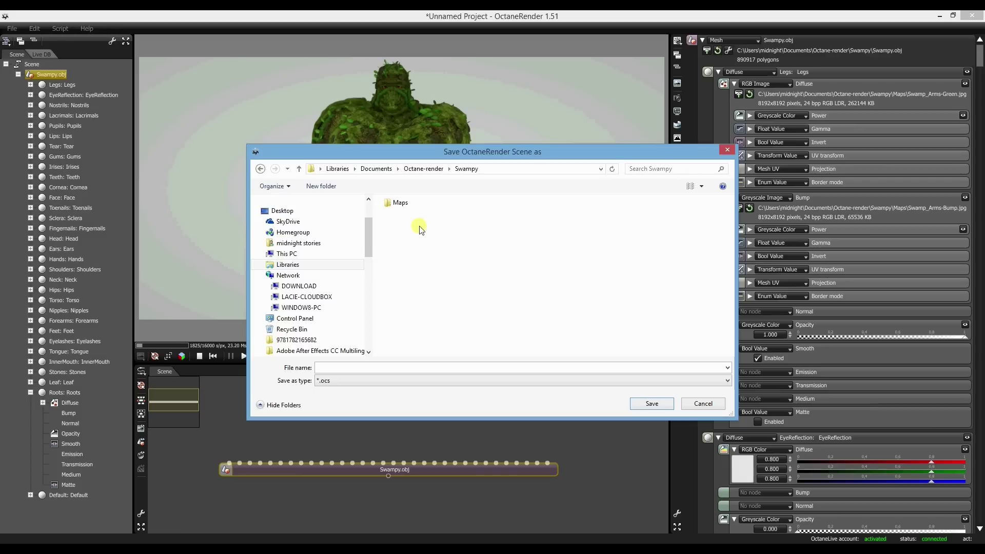
click(336, 367)
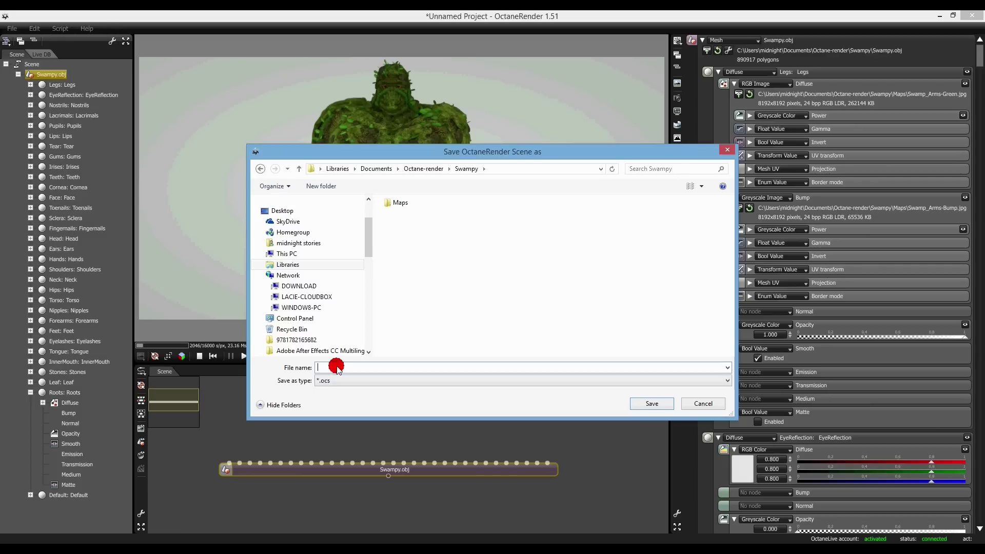
text(Sw)
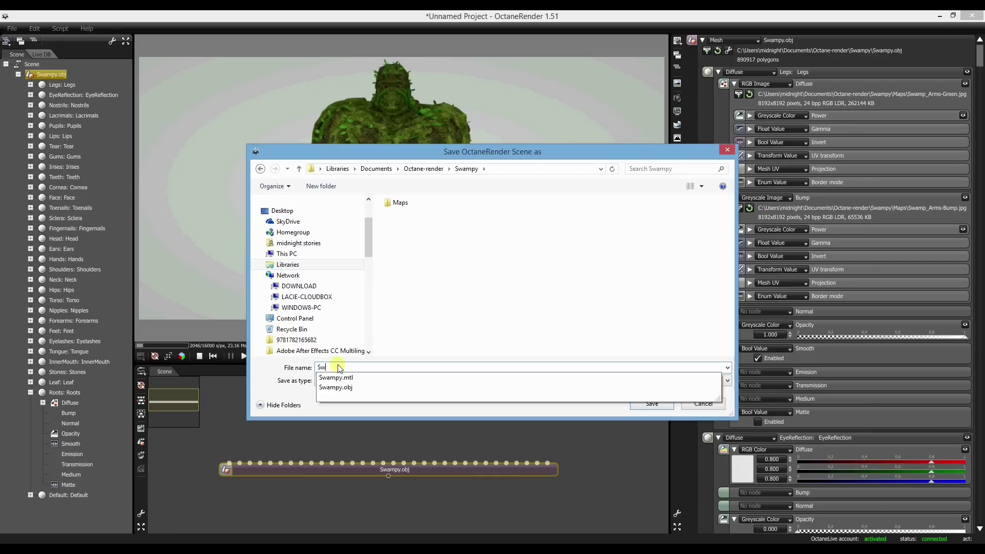
text(amp)
key(Return)
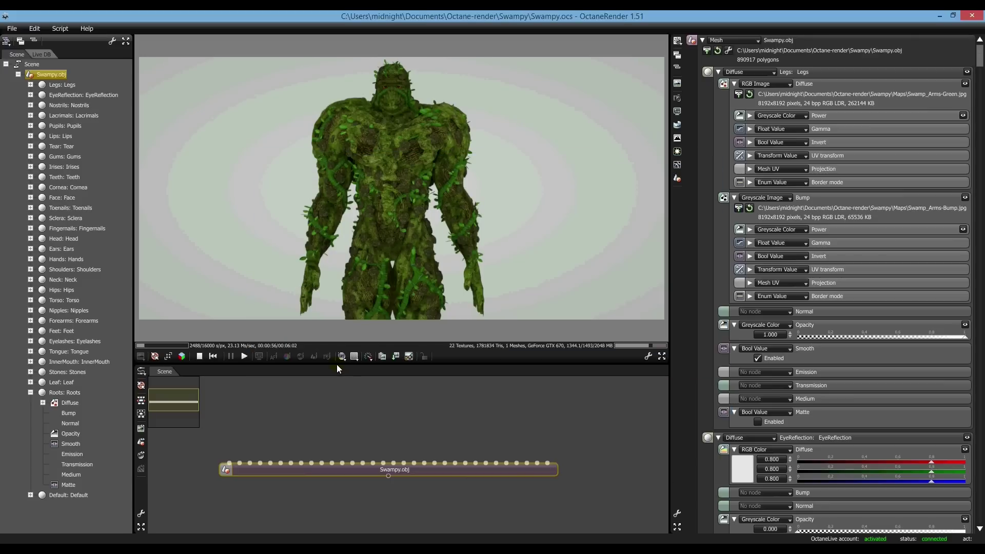
click(363, 328)
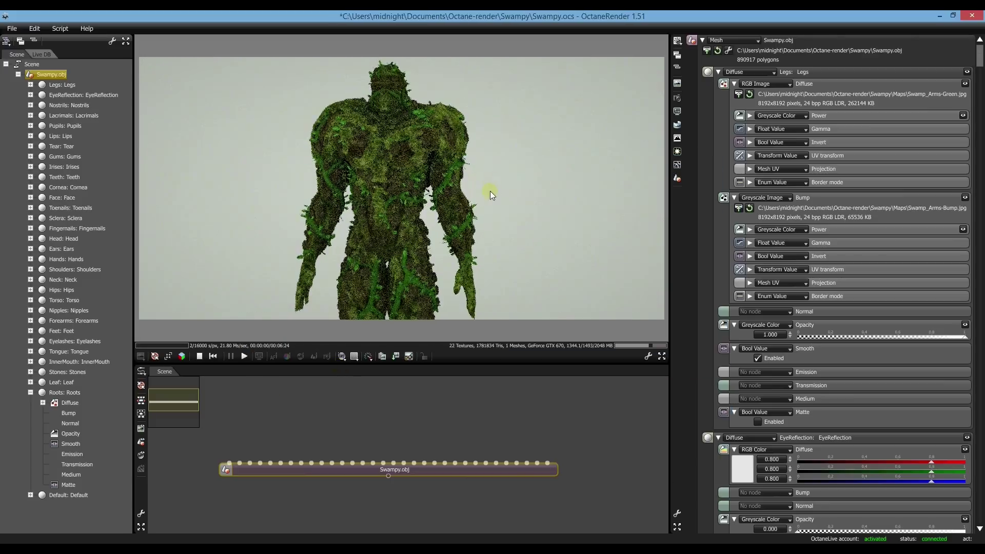
scroll(459, 189, down, 2)
scroll(458, 186, up, 6)
scroll(457, 184, up, 5)
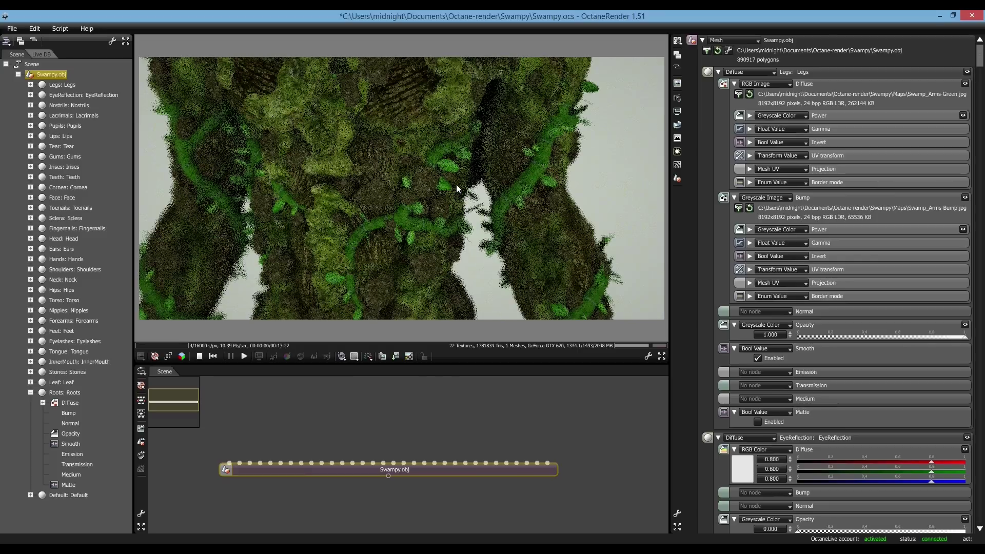
drag(456, 184, 584, 145)
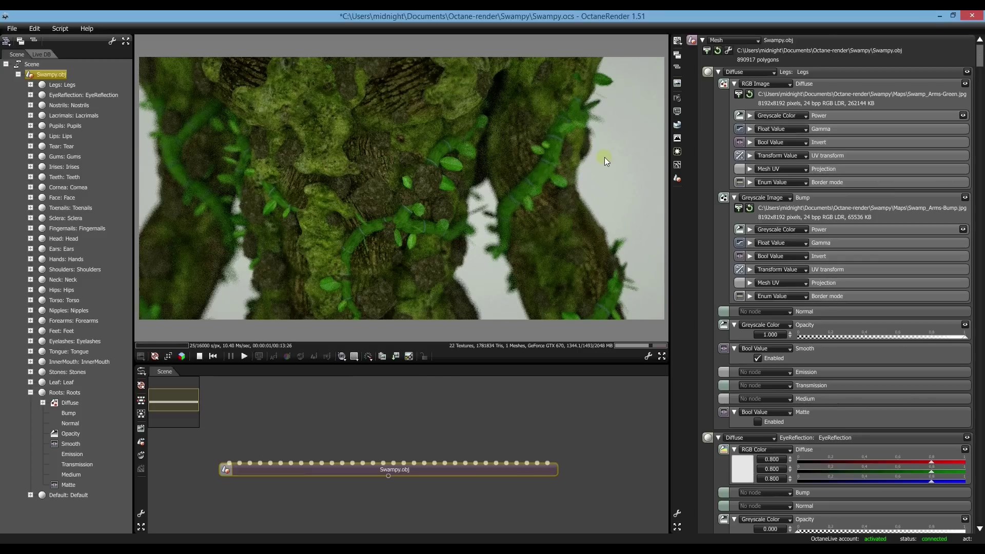
scroll(425, 189, down, 4)
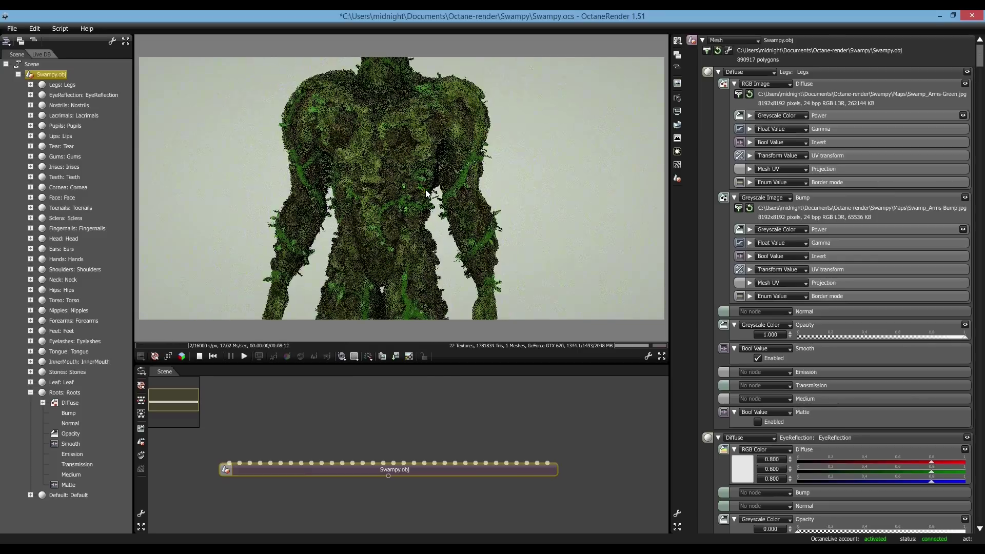
scroll(426, 191, down, 2)
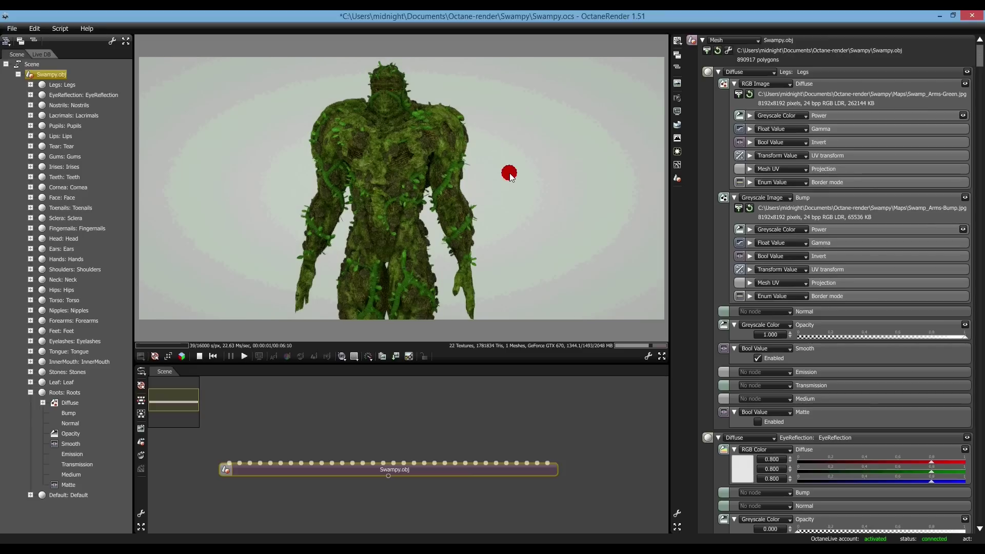
drag(509, 175, 528, 157)
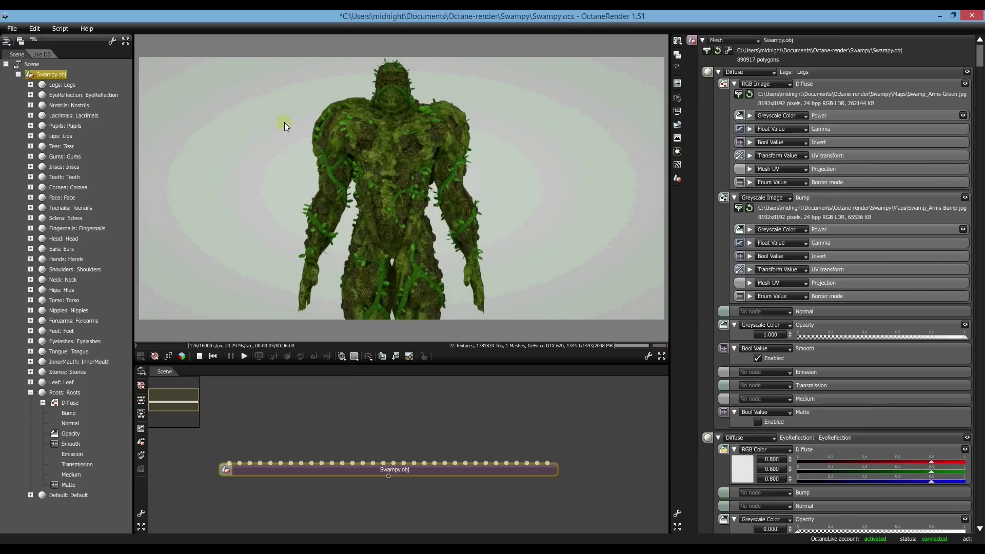
drag(245, 142, 252, 137)
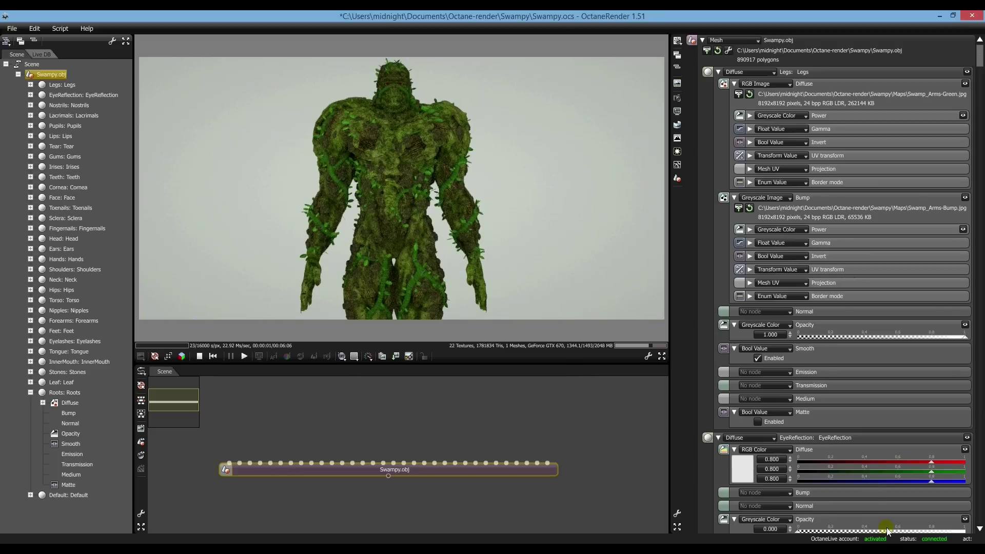